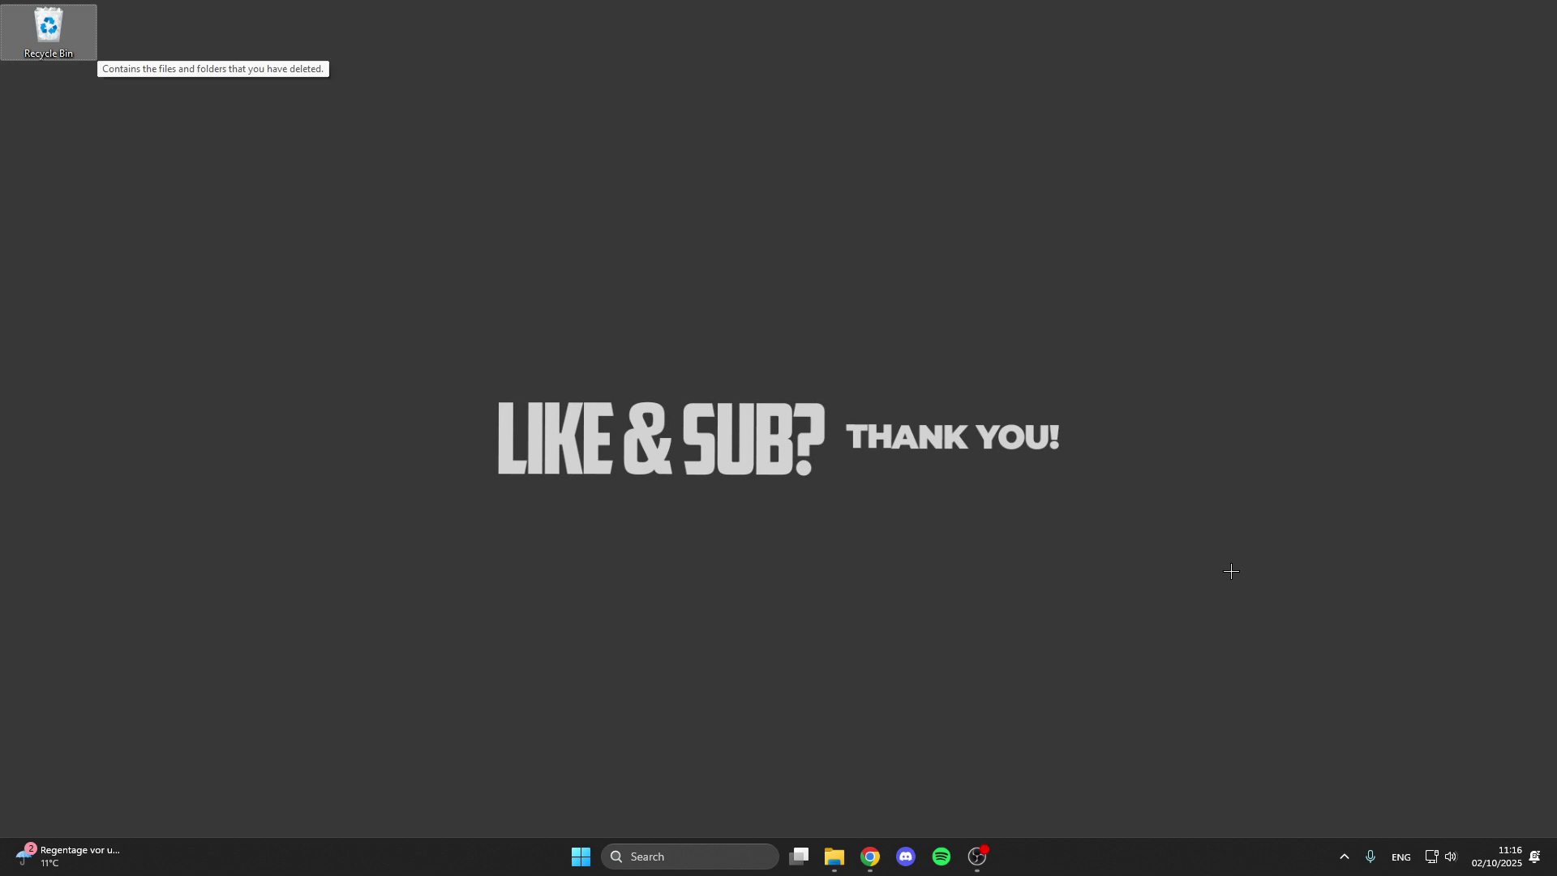
Step: Open Windows search and clear the old term to search for 'task'
{"action": "left_click", "coordinate": [666, 861]}
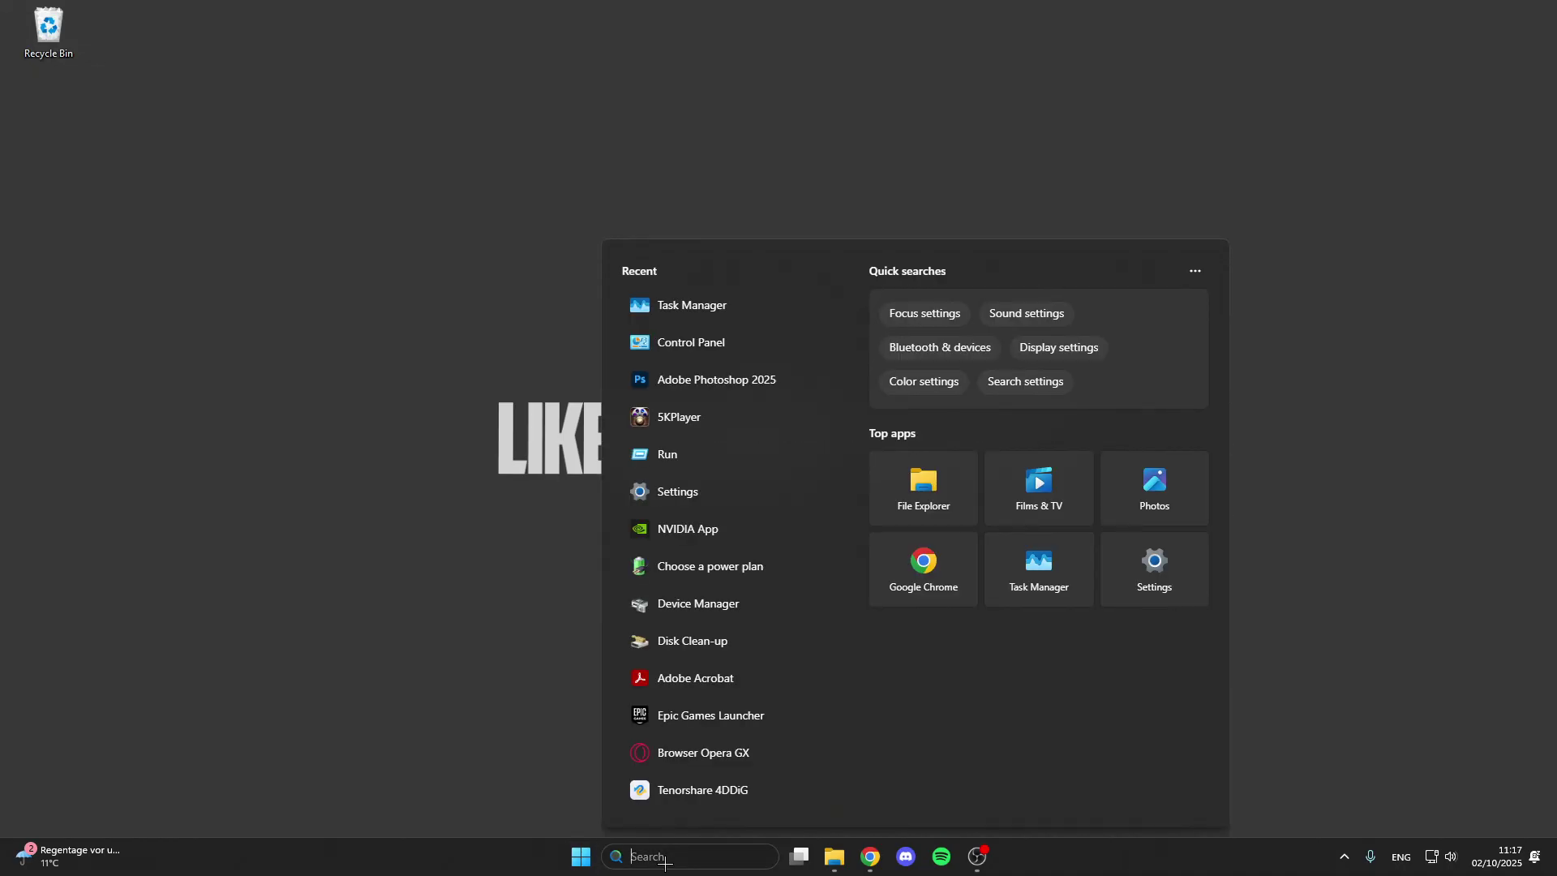
{"action": "type", "text": "control Panel"}
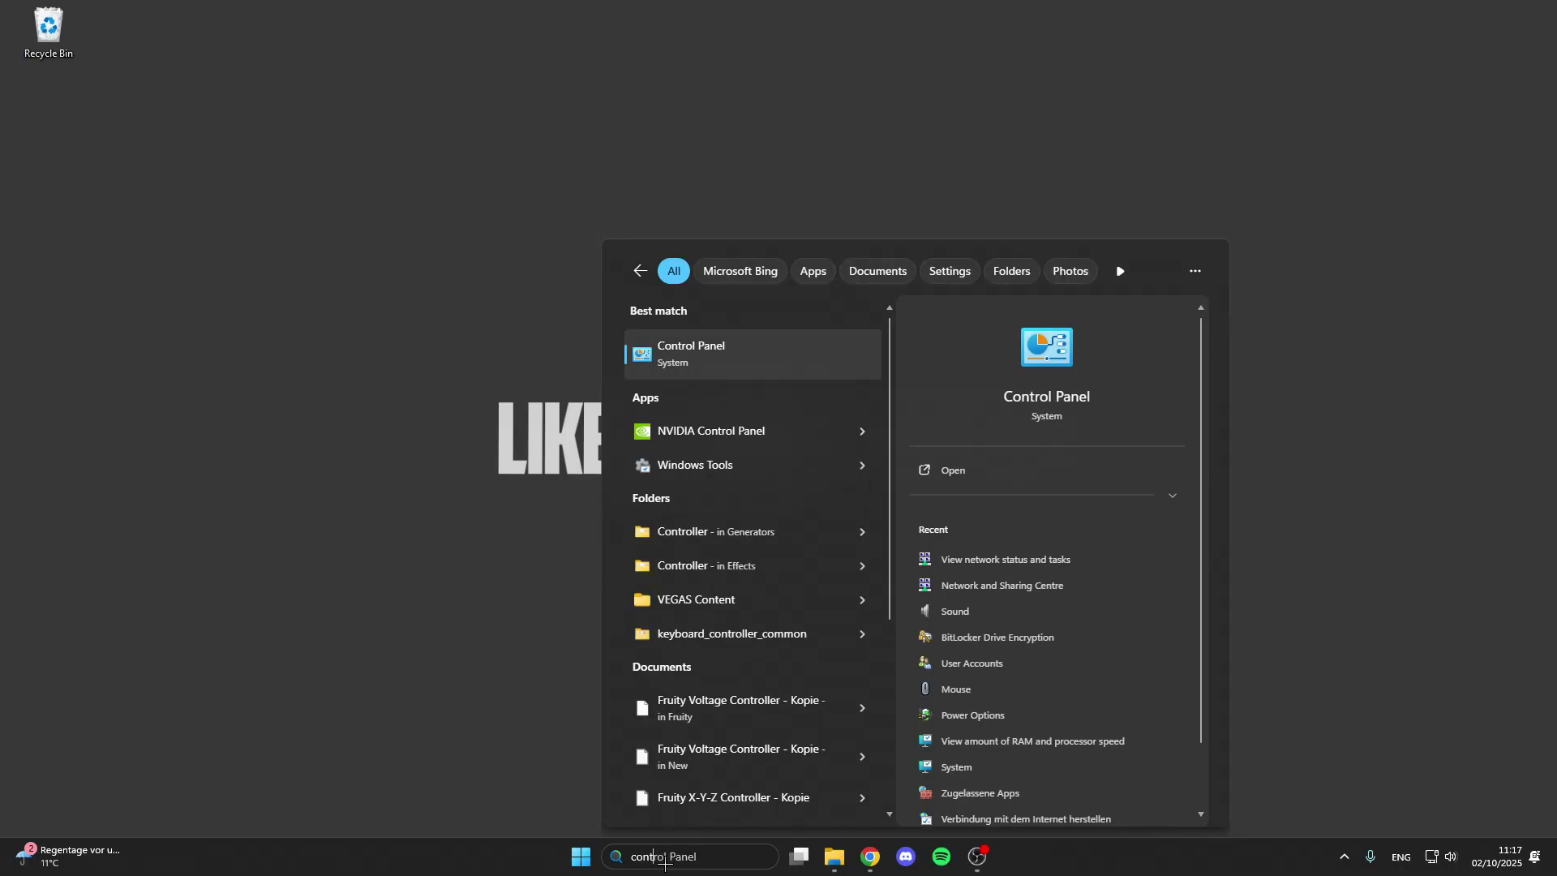
{"action": "key", "text": "BackSpace"}
{"action": "key", "text": "BackSpace"}
{"action": "key", "text": "BackSpace"}
{"action": "key", "text": "BackSpace"}
{"action": "type", "text": "task"}
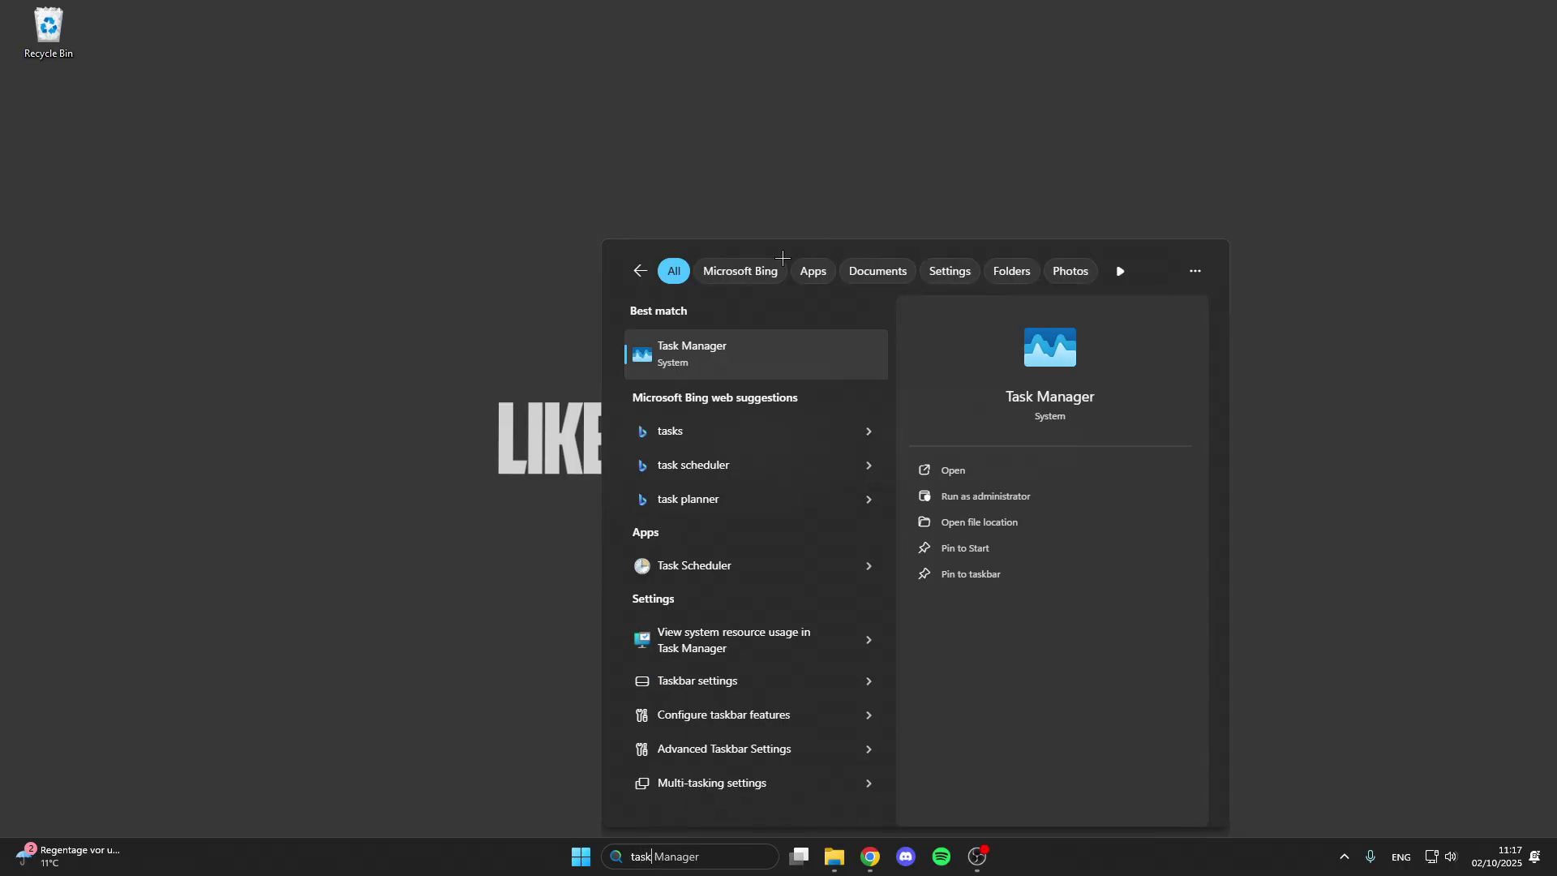
Step: Open Task Manager full screen and check a Service Host process's menu without acting
{"action": "left_click", "coordinate": [760, 355]}
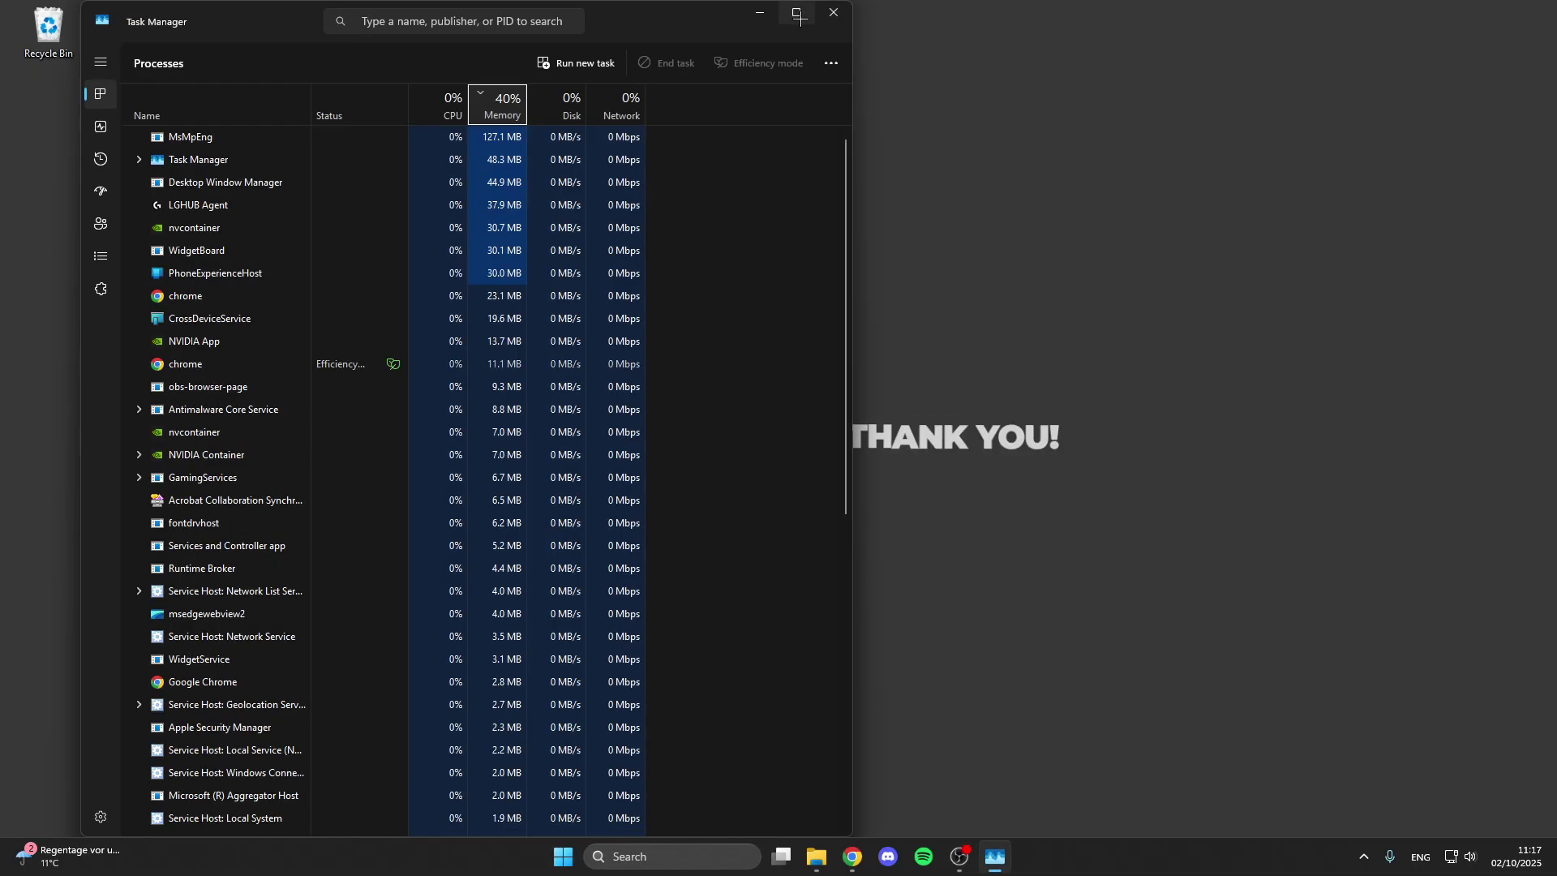
{"action": "left_click", "coordinate": [797, 14]}
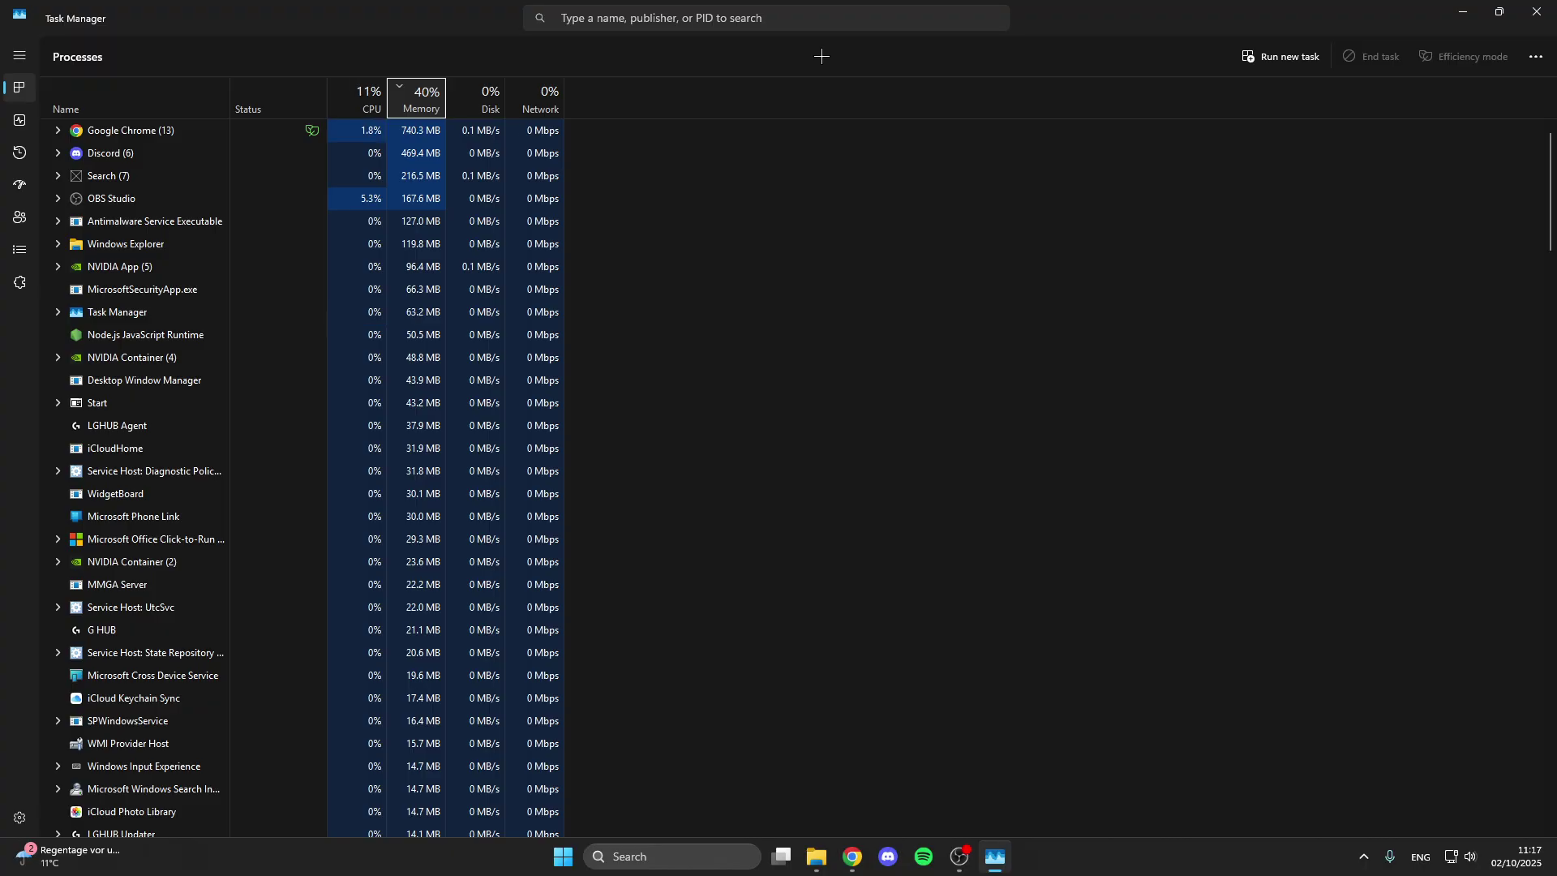
{"action": "right_click", "coordinate": [155, 467]}
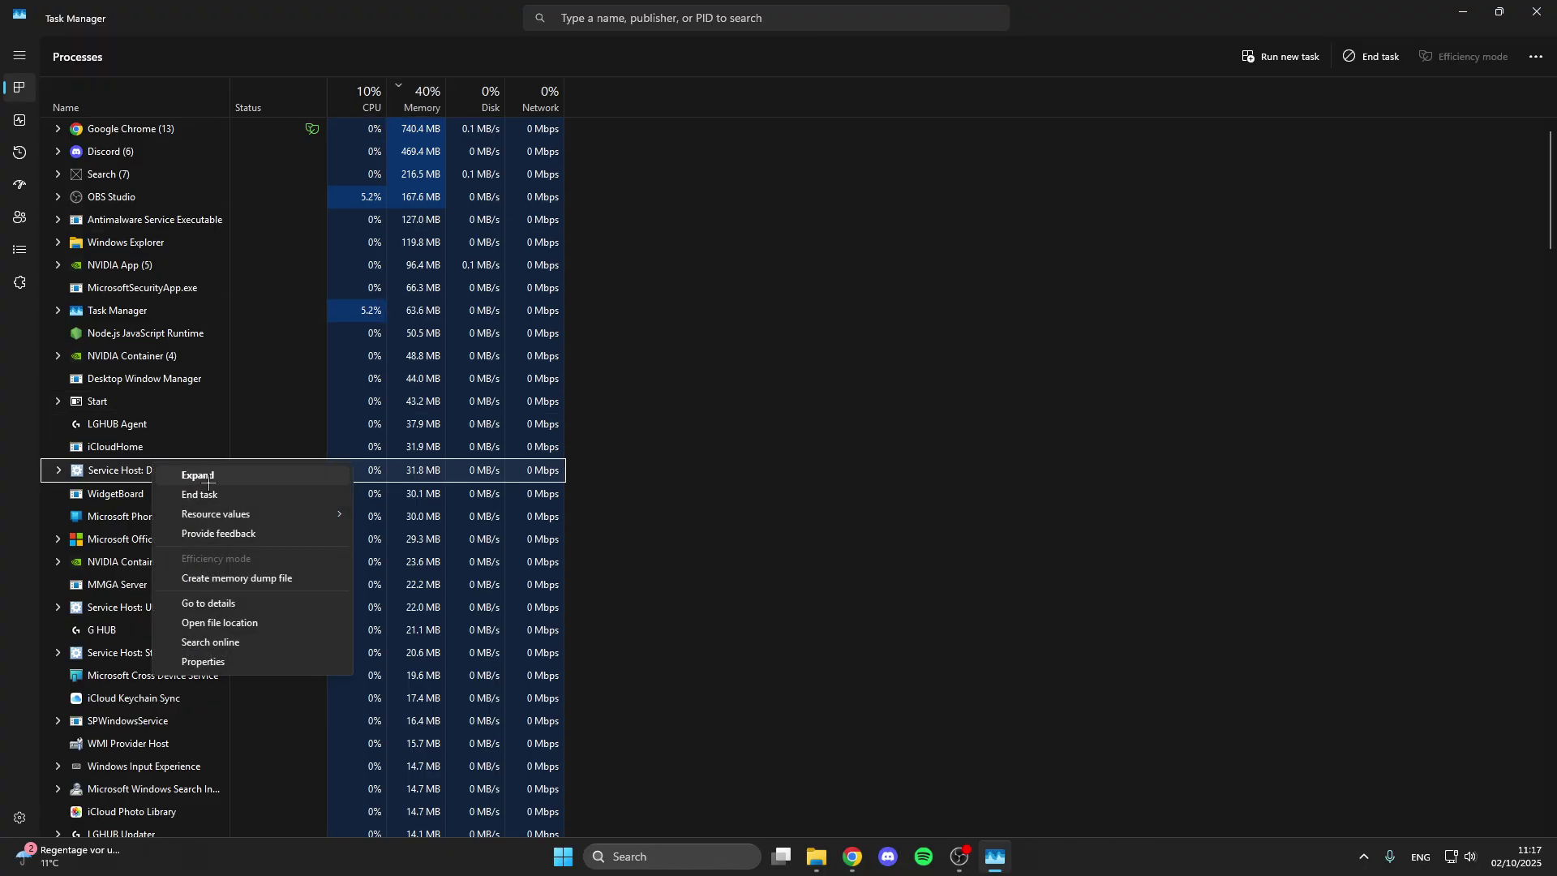
{"action": "left_click", "coordinate": [696, 507]}
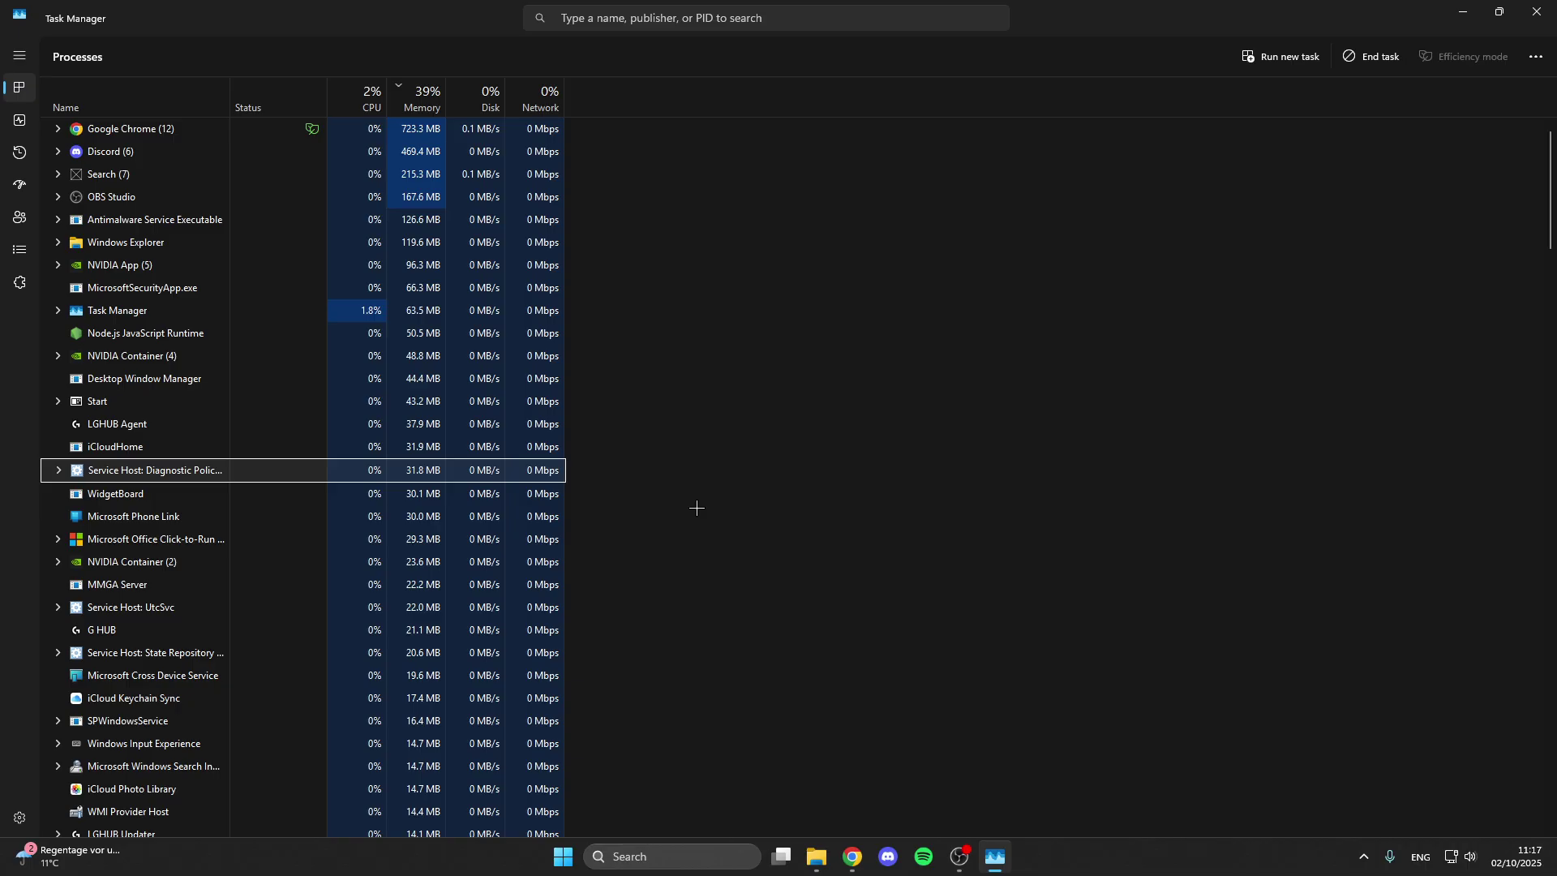
Step: Close Task Manager, search for 'steam' and bring up the Steam result's options
{"action": "left_click", "coordinate": [1533, 11]}
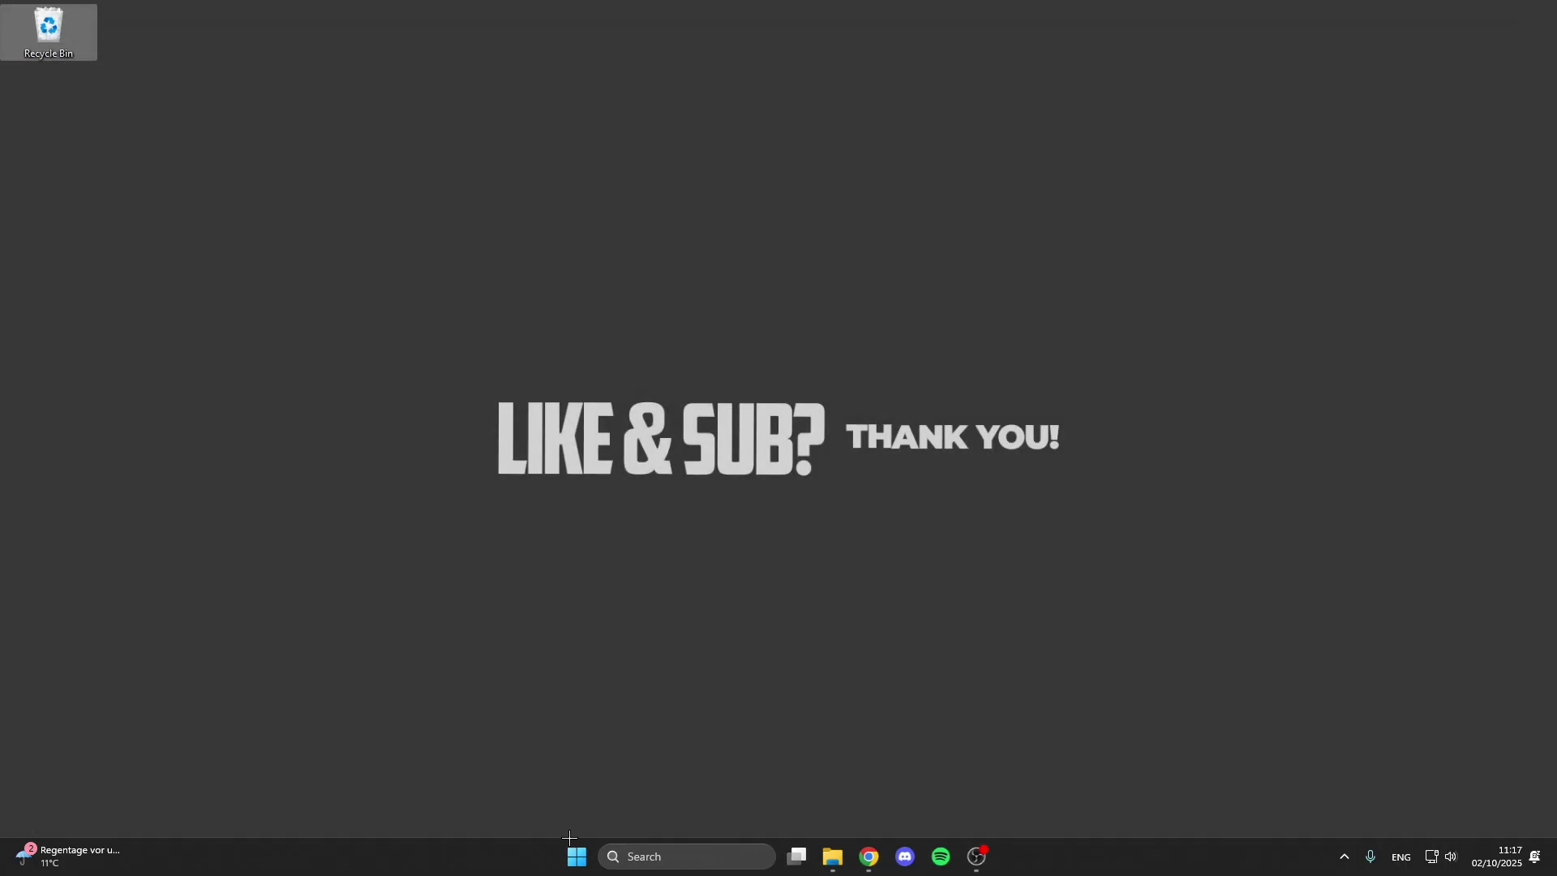
{"action": "left_click", "coordinate": [632, 858]}
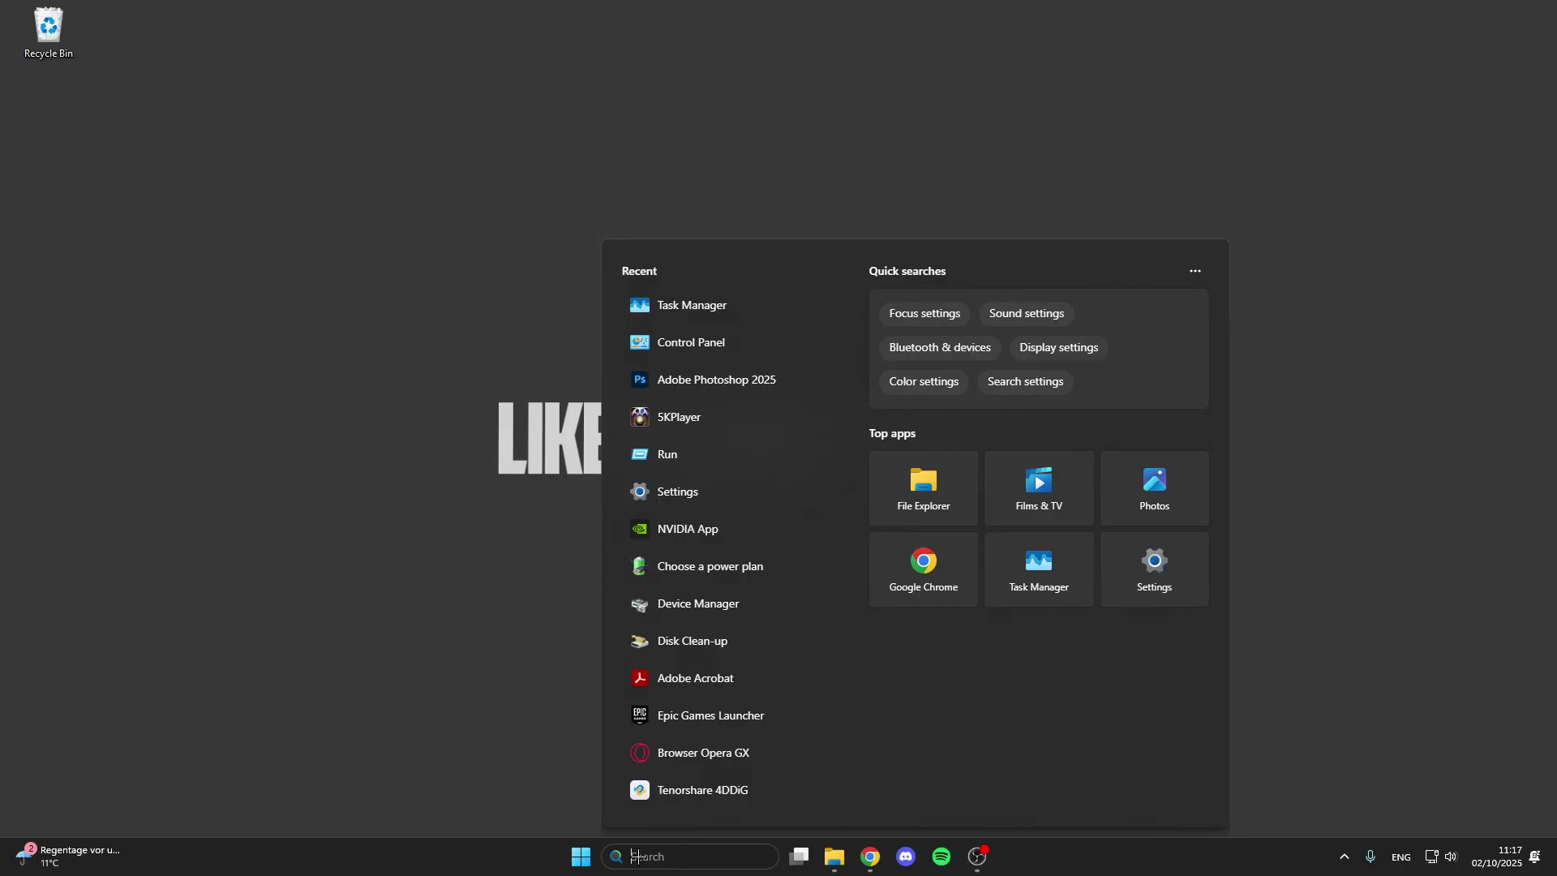
{"action": "type", "text": "steam"}
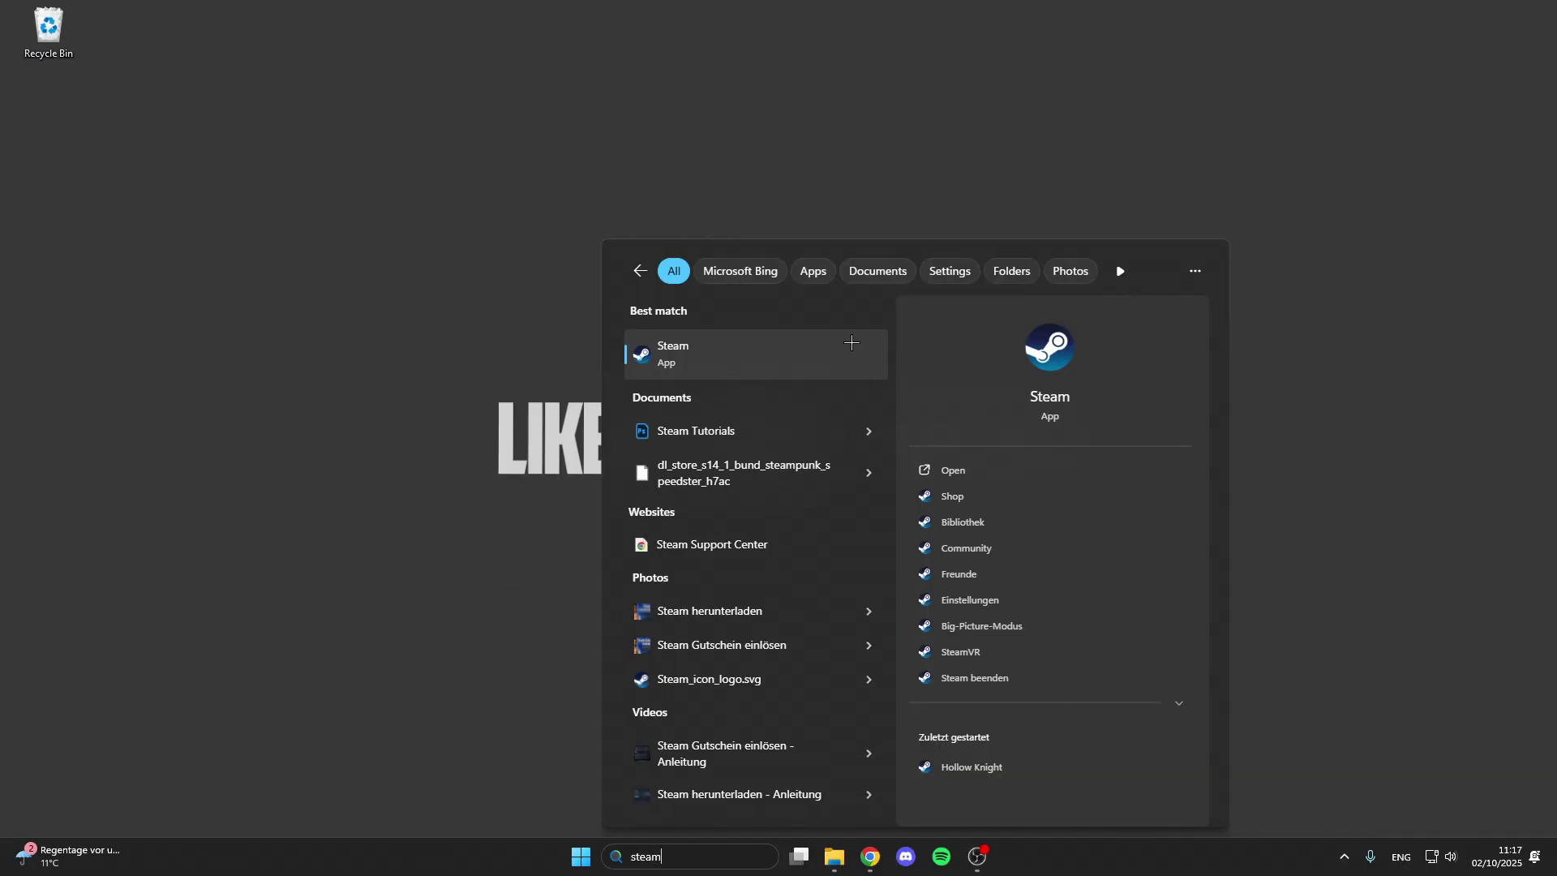
{"action": "right_click", "coordinate": [717, 351]}
Step: Open the Steam shortcut's Properties from its file location folder
{"action": "left_click", "coordinate": [794, 392]}
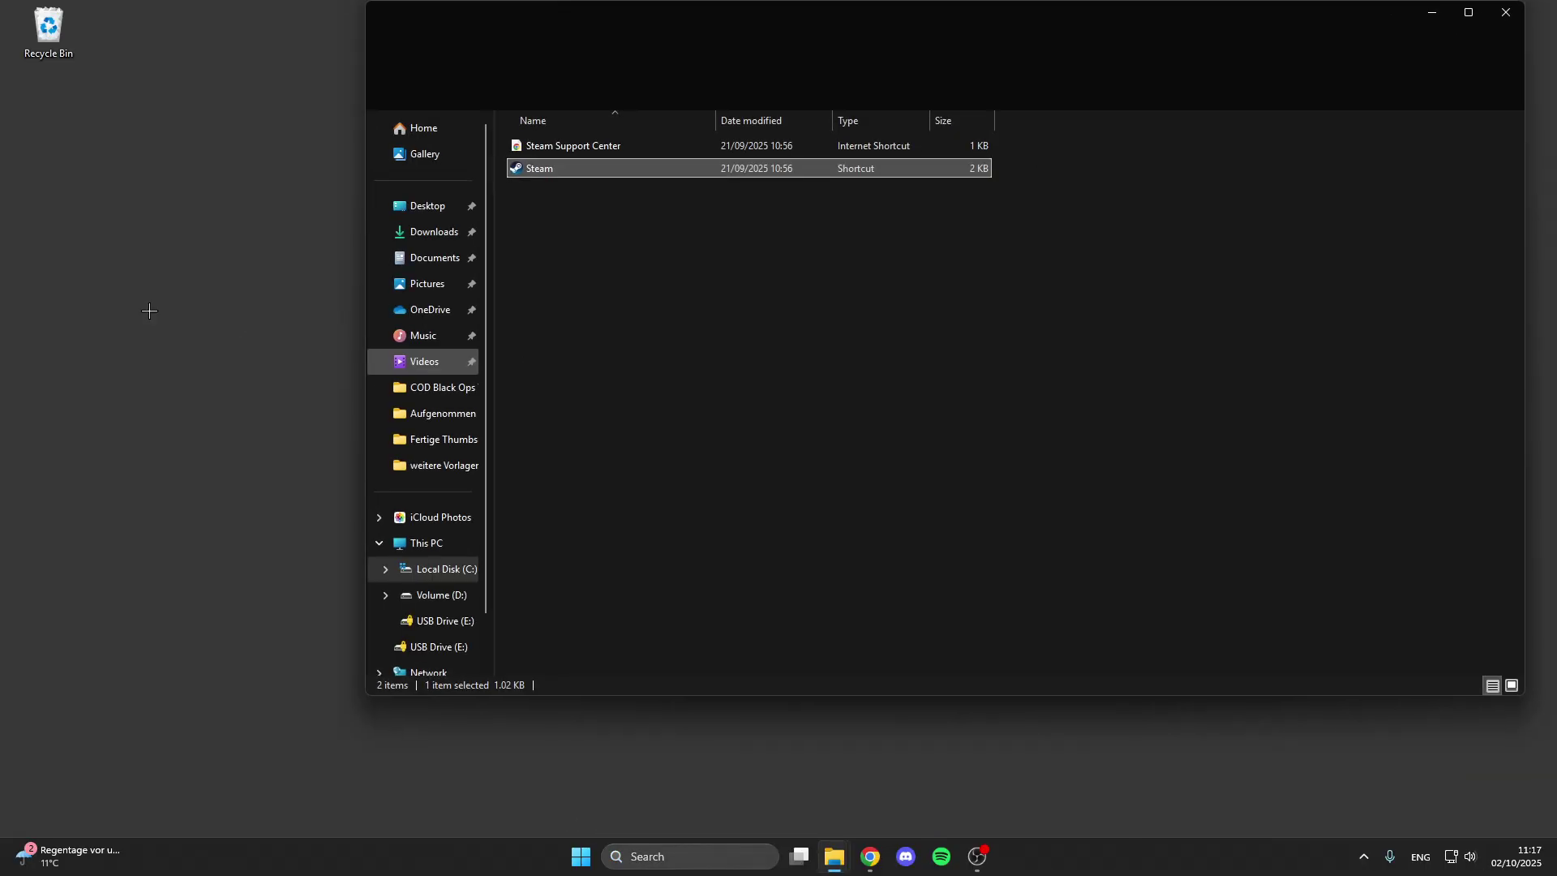
{"action": "right_click", "coordinate": [657, 167]}
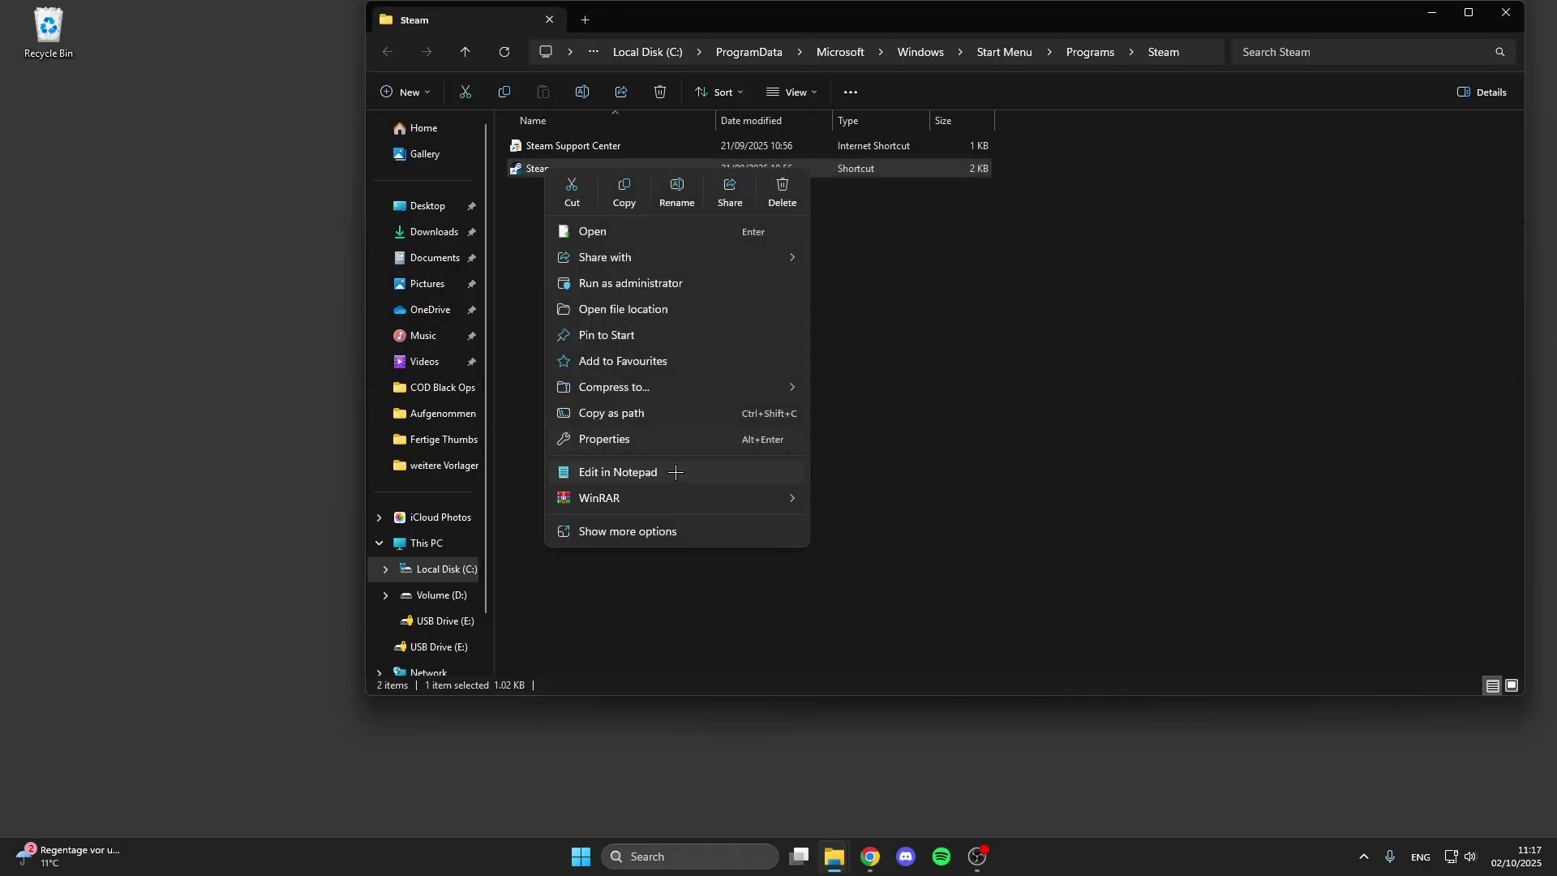
{"action": "left_click", "coordinate": [635, 527]}
{"action": "left_click", "coordinate": [571, 578]}
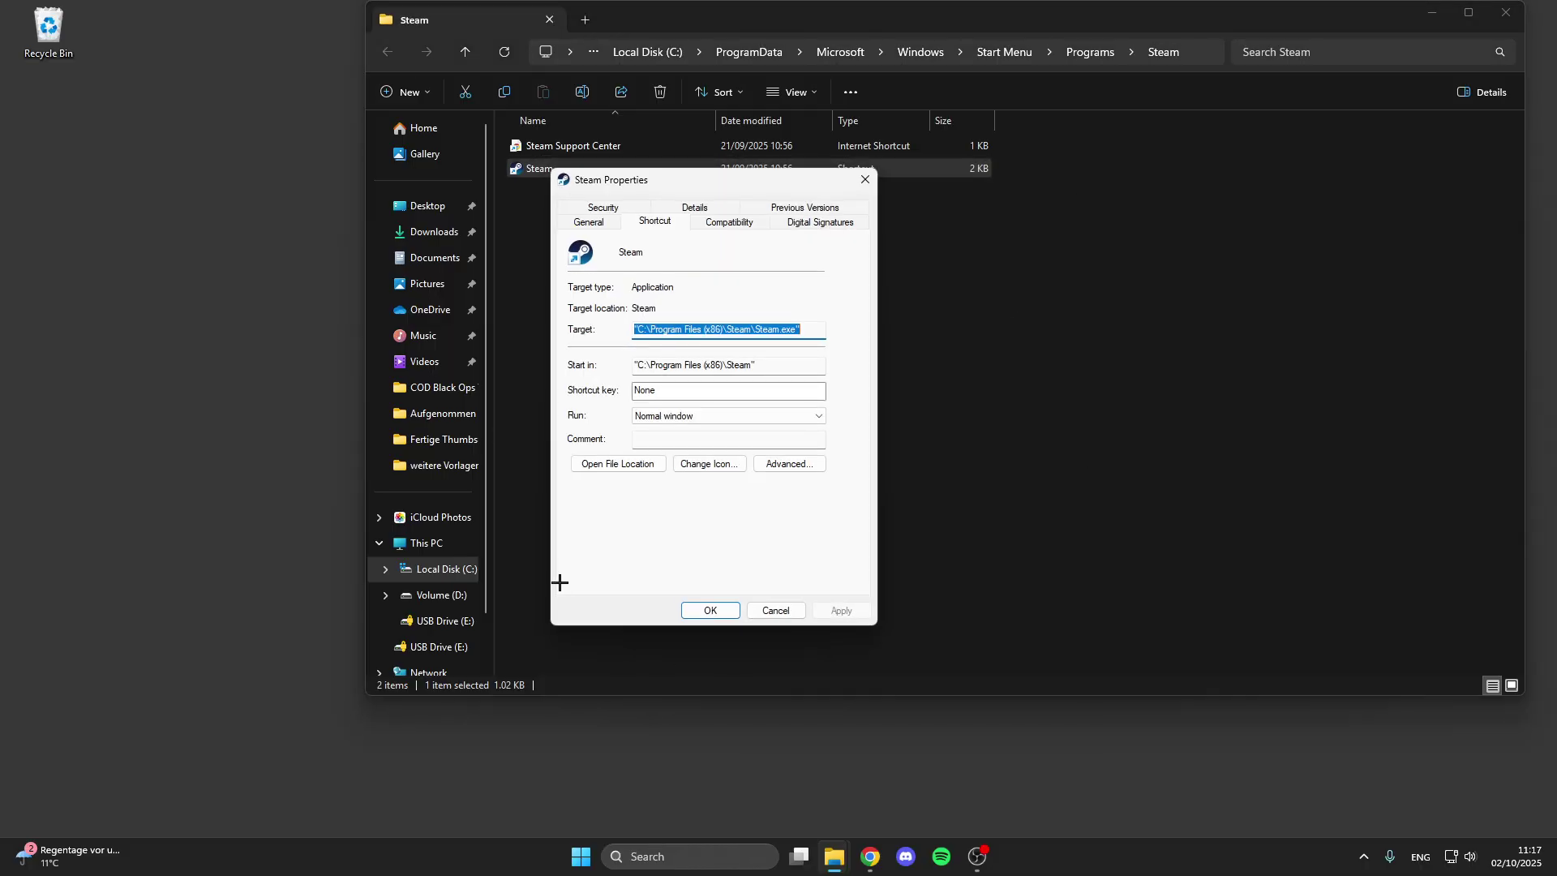
Step: Set Windows 8 compatibility mode, disable full-screen optimisations and run as administrator
{"action": "left_click", "coordinate": [726, 225]}
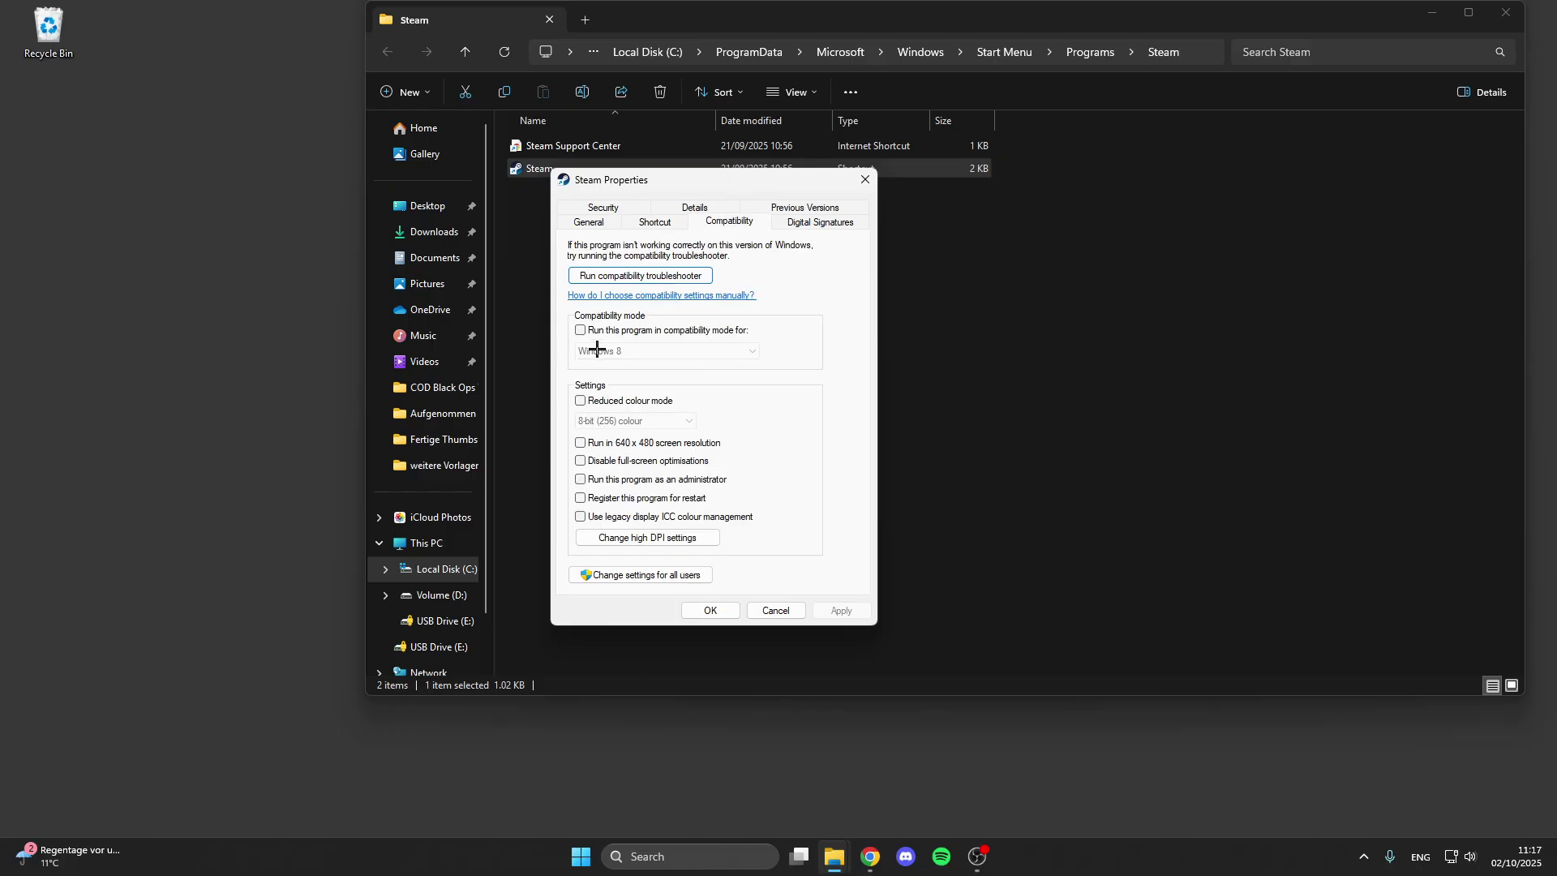
{"action": "left_click", "coordinate": [582, 329]}
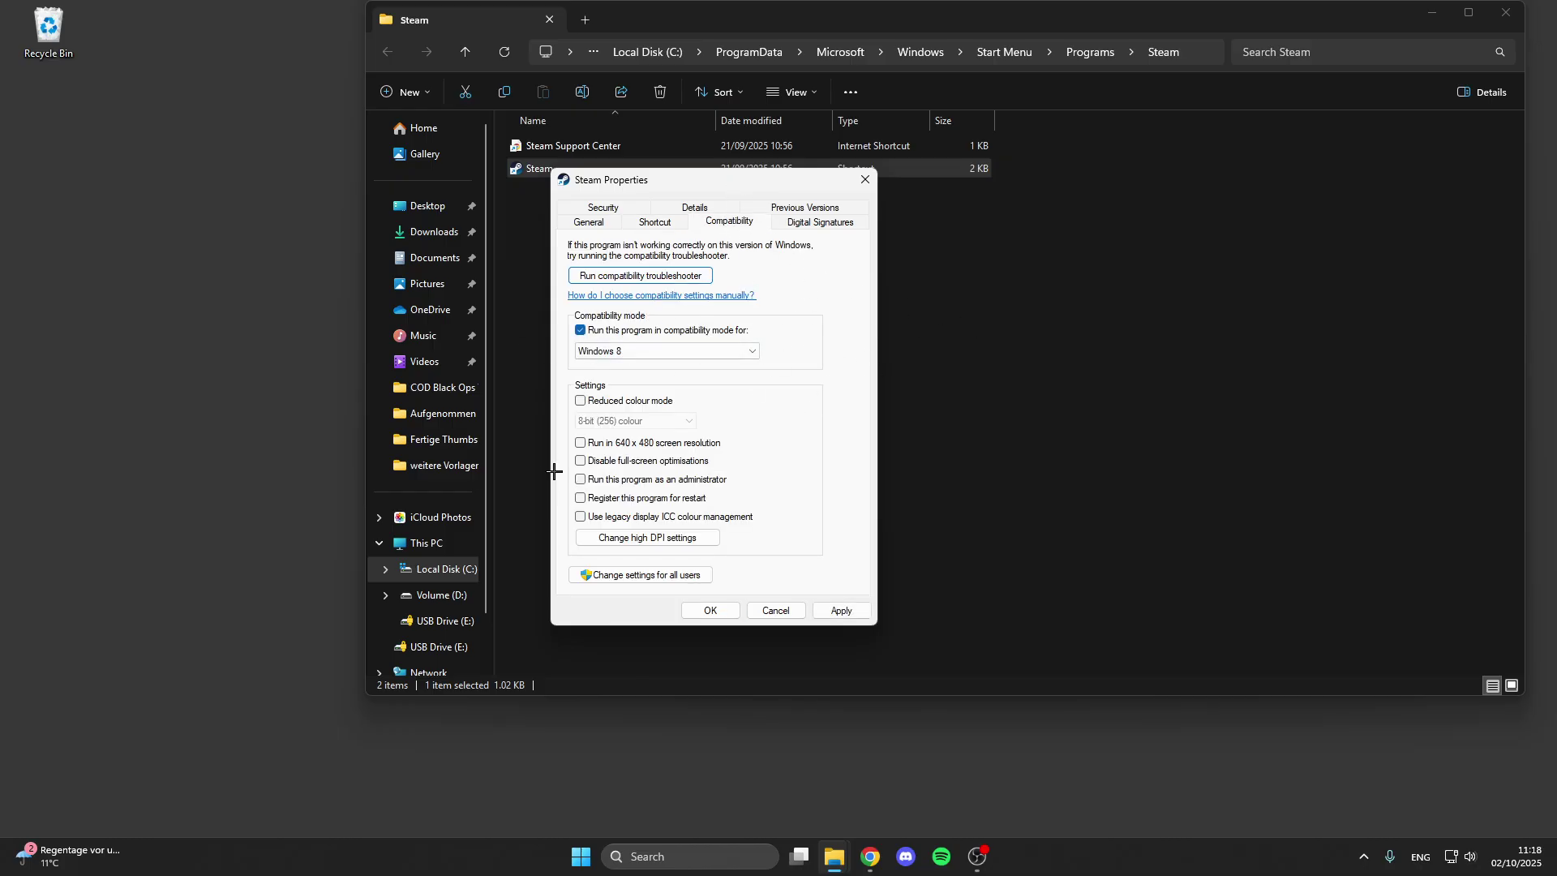
{"action": "left_click", "coordinate": [581, 461]}
{"action": "left_click", "coordinate": [580, 479]}
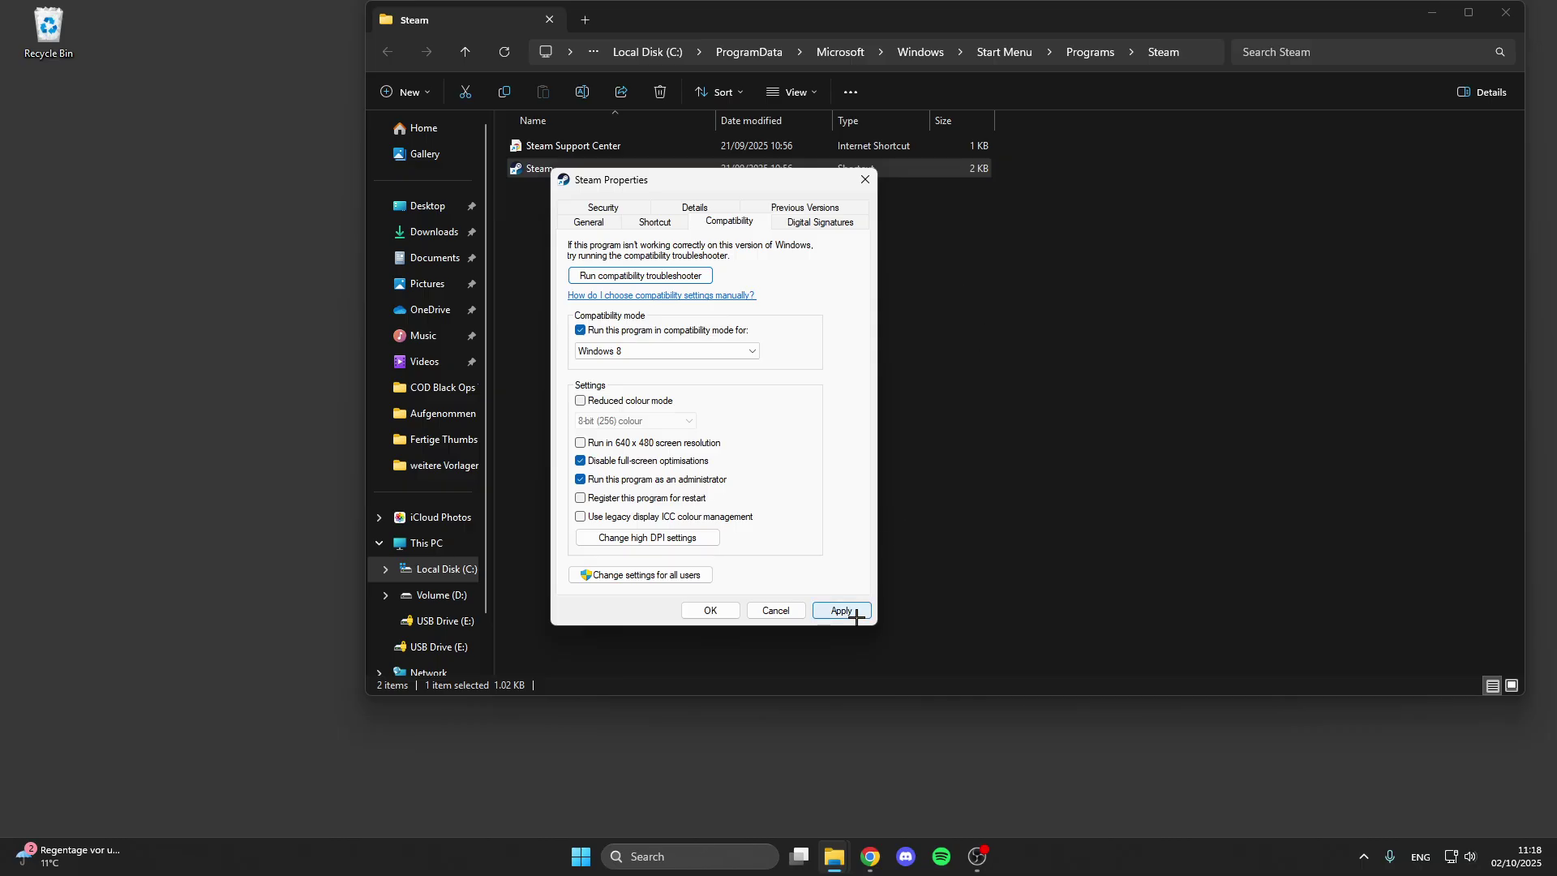
Step: Allow Full control for the personal user account in Security permissions, then apply and close
{"action": "left_click", "coordinate": [600, 206]}
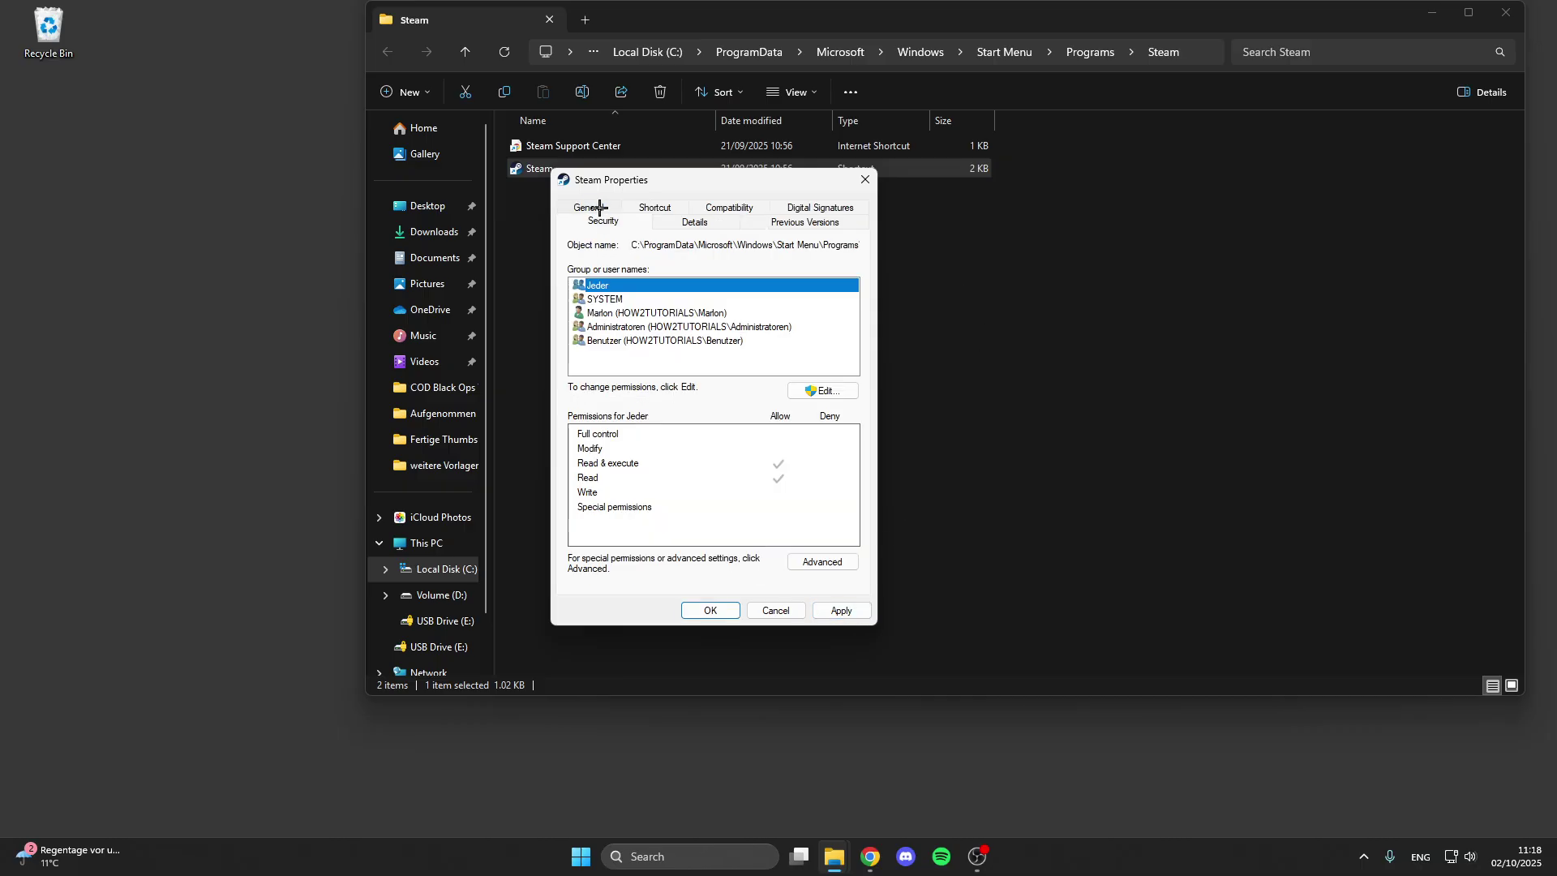
{"action": "left_click", "coordinate": [827, 389]}
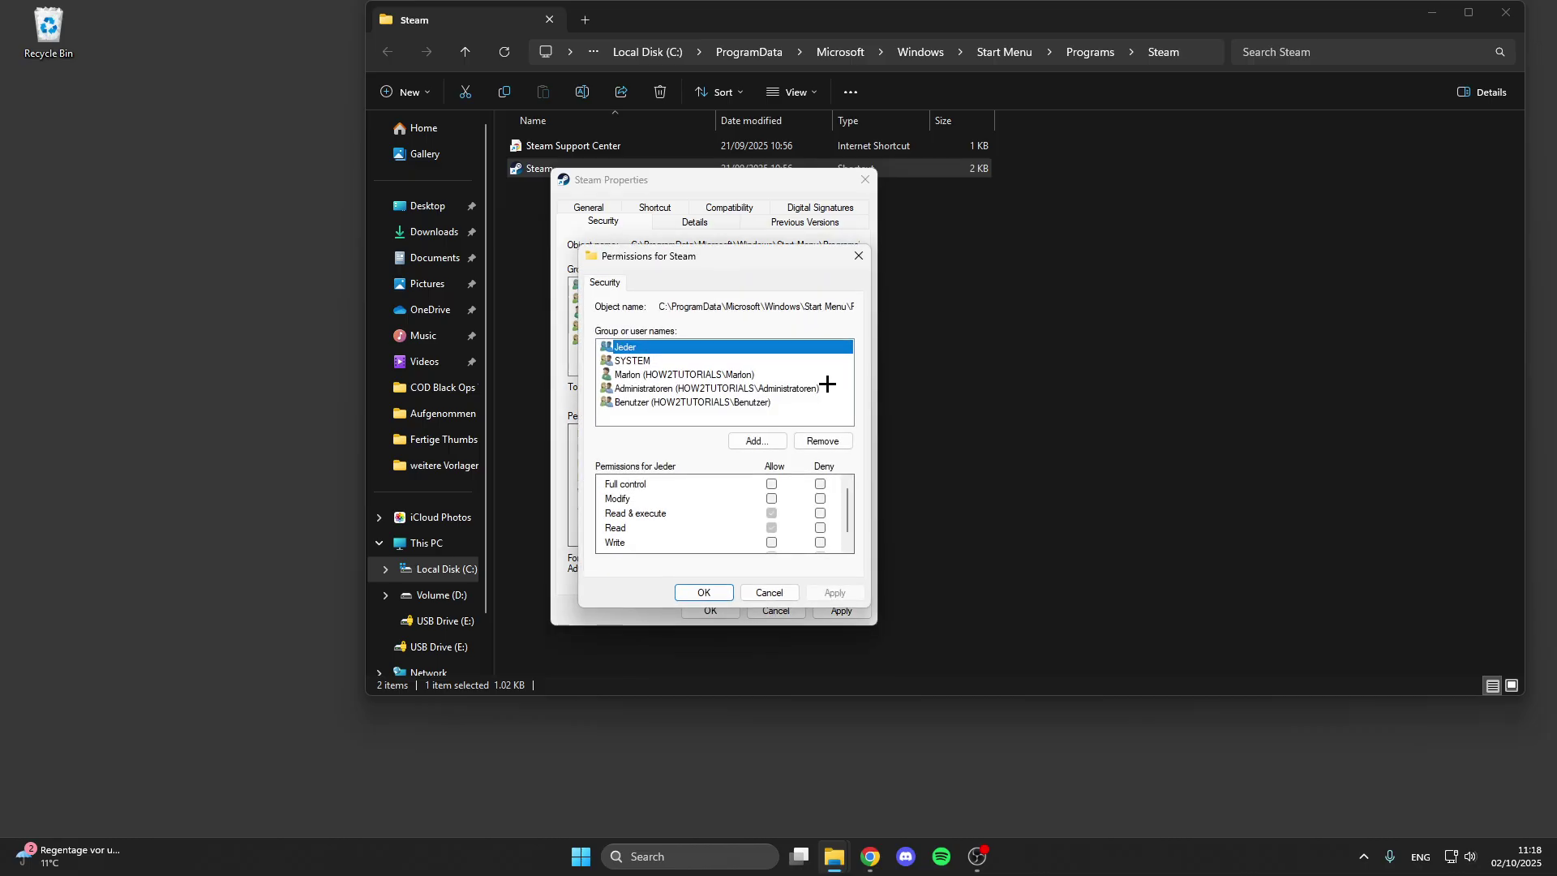
{"action": "left_click", "coordinate": [650, 377]}
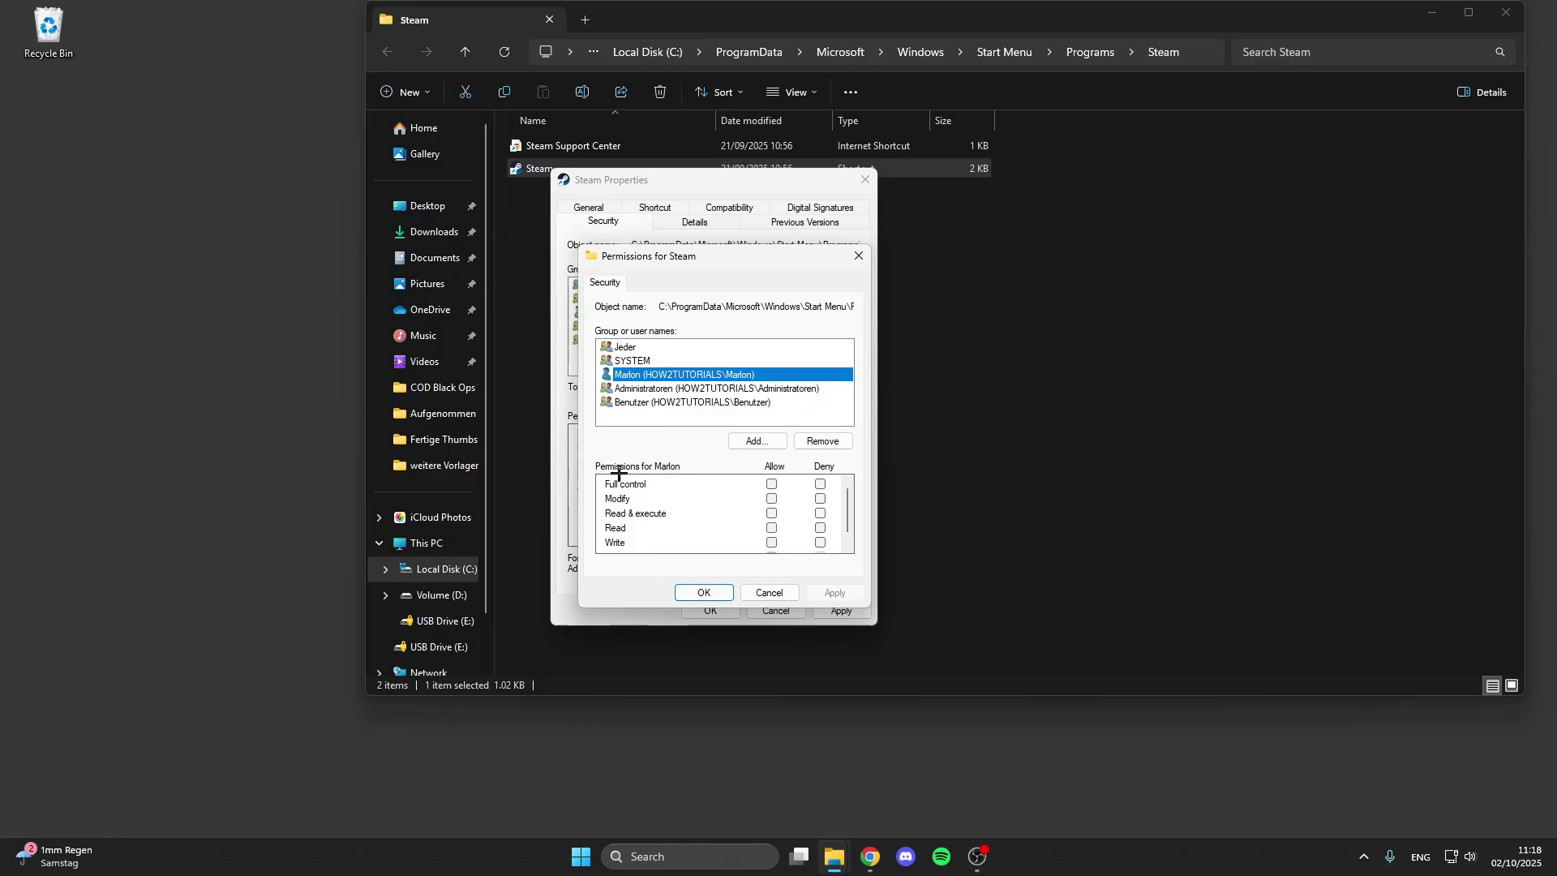
{"action": "left_click", "coordinate": [772, 482]}
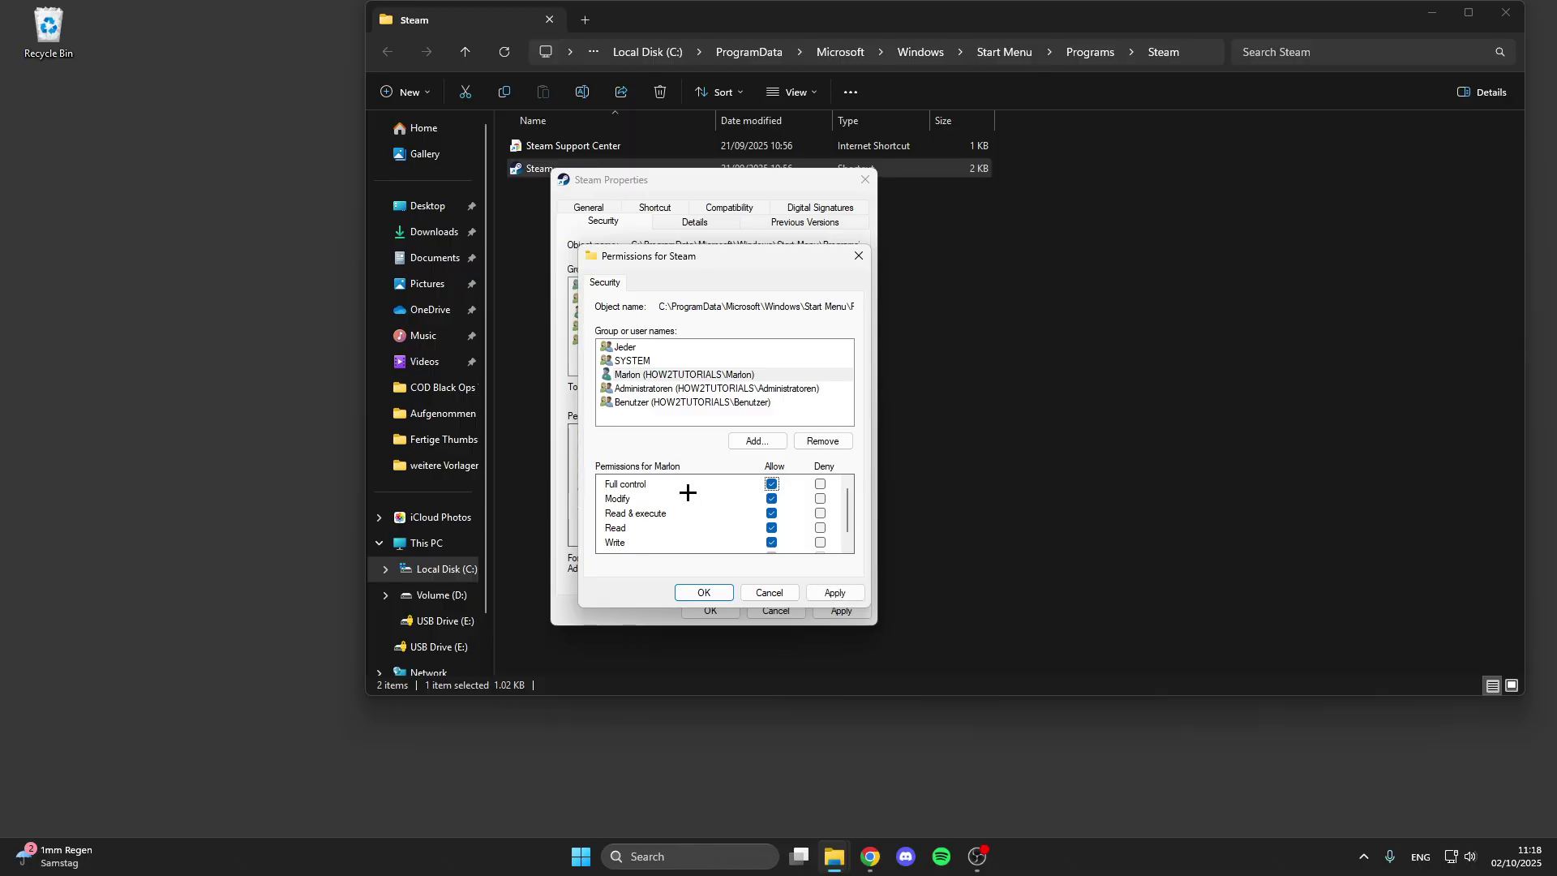
{"action": "scroll", "coordinate": [683, 493], "scroll_direction": "down", "scroll_amount": 1}
{"action": "scroll", "coordinate": [681, 495], "scroll_direction": "up", "scroll_amount": 1}
{"action": "left_click", "coordinate": [835, 593]}
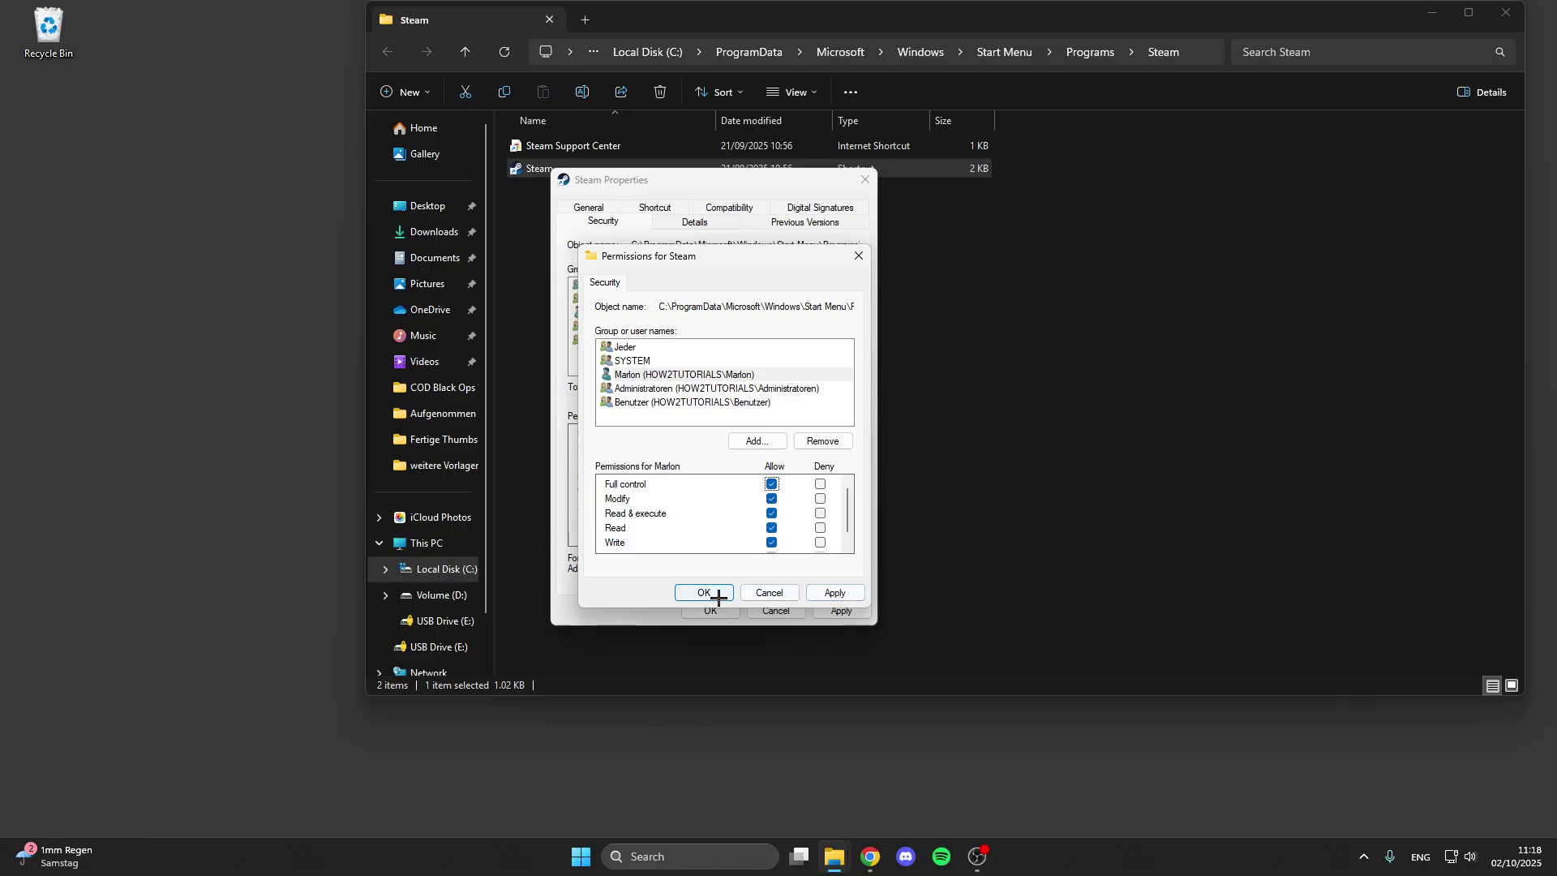
{"action": "left_click", "coordinate": [859, 255]}
Step: Close the Steam Properties window
{"action": "left_click", "coordinate": [866, 178]}
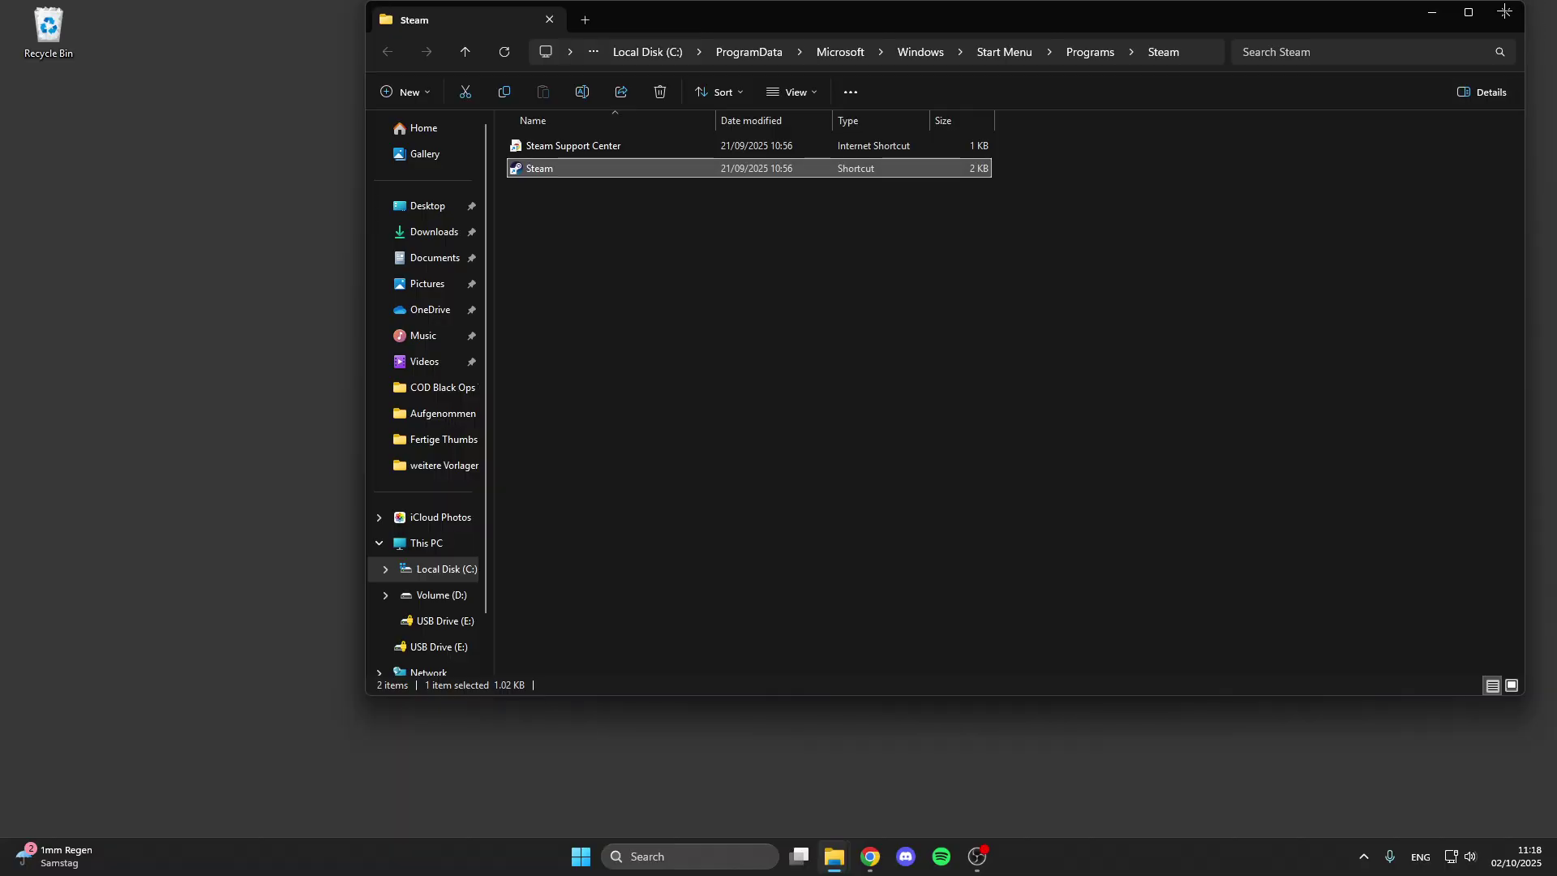